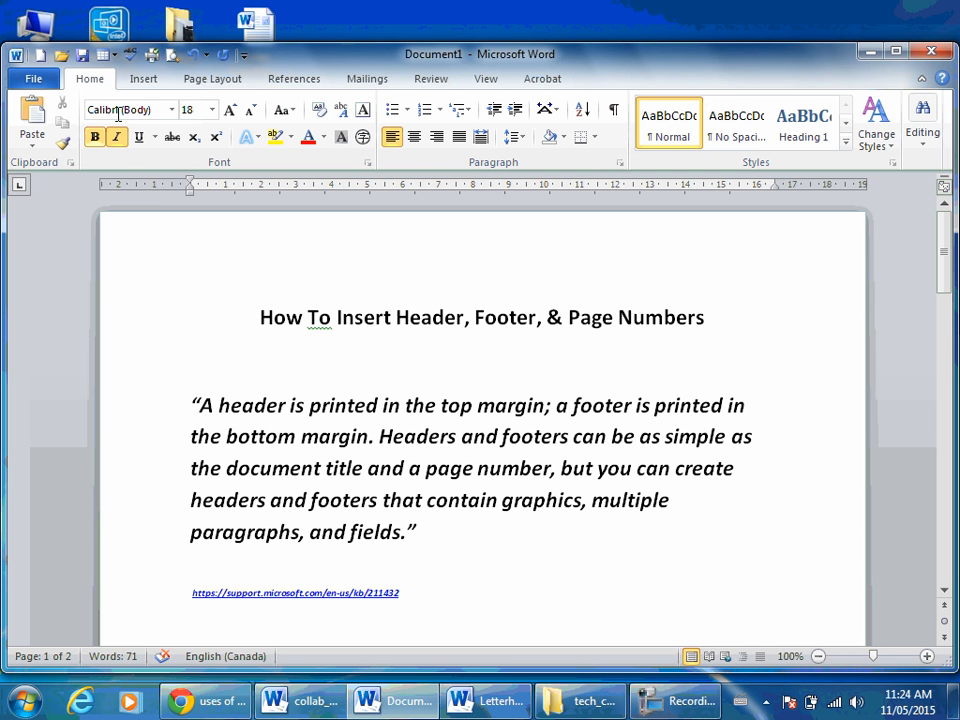
Insert a header using the built-in Blank design.
{"action": "left_click", "coordinate": [144, 79]}
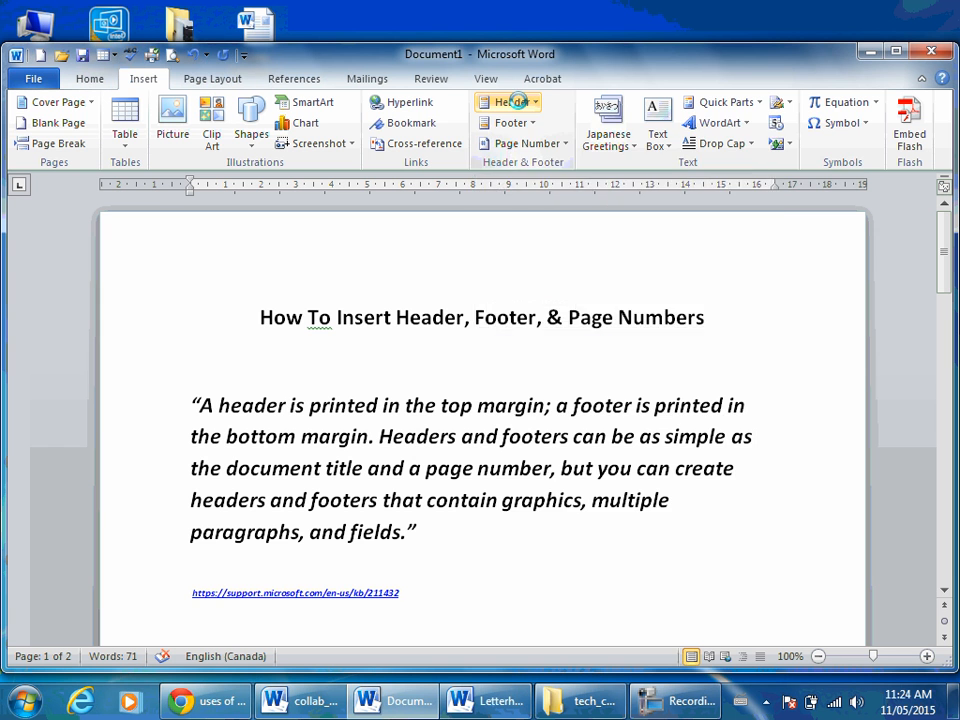
{"action": "left_click", "coordinate": [520, 104]}
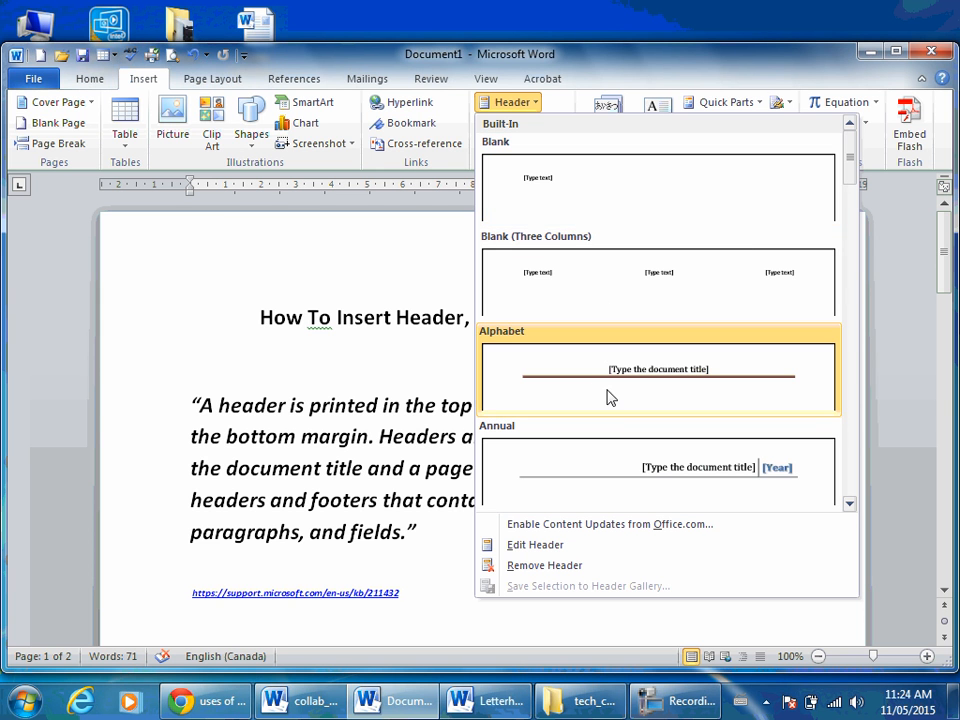
{"action": "left_click", "coordinate": [572, 196]}
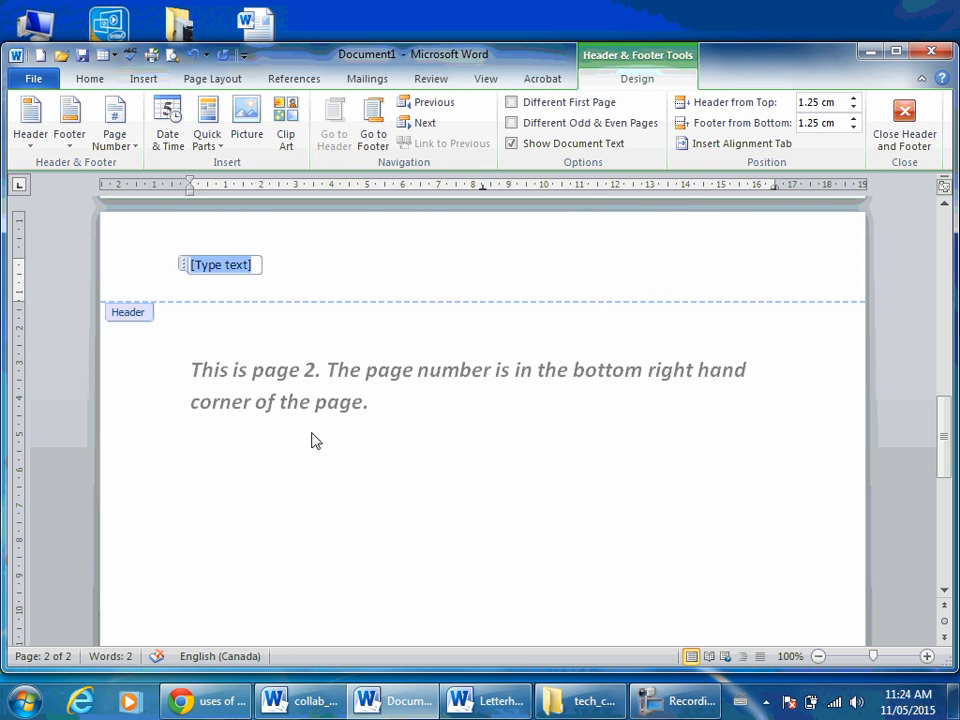
Replace the header placeholder with "This is how to insert a header" and return to the body text.
{"action": "scroll", "coordinate": [424, 364], "scroll_direction": "up", "scroll_amount": 15}
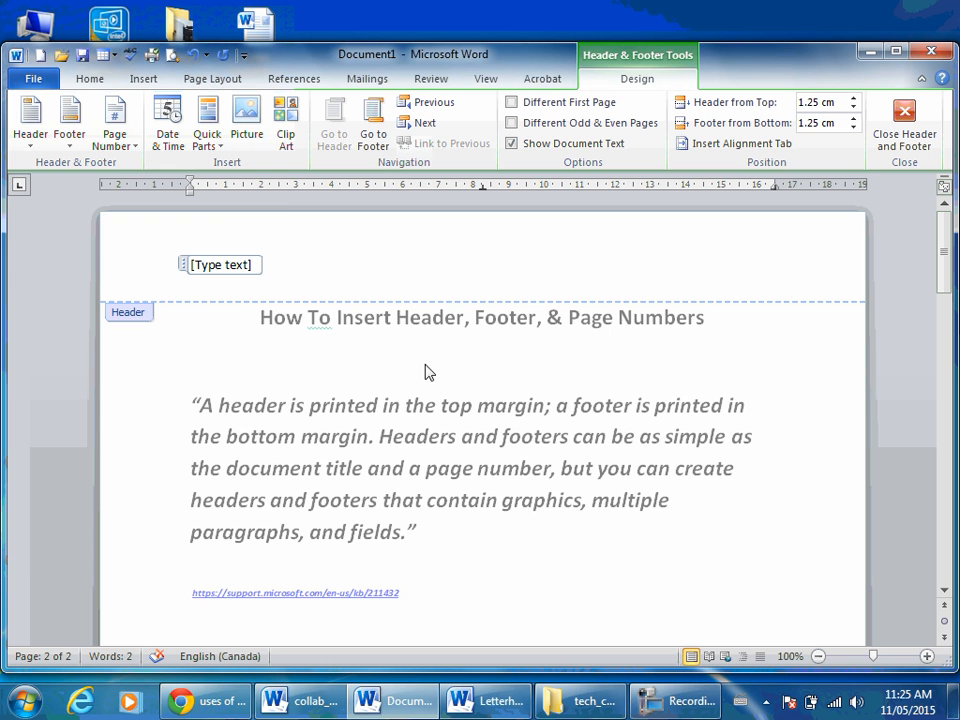
{"action": "left_click", "coordinate": [216, 266]}
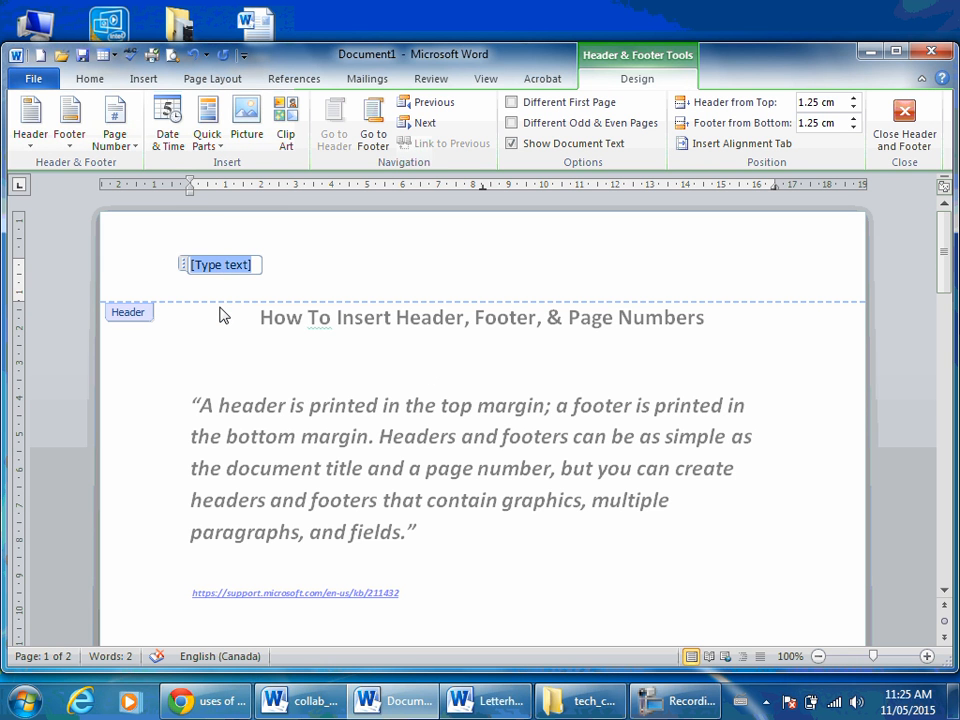
{"action": "type", "text": "This is "}
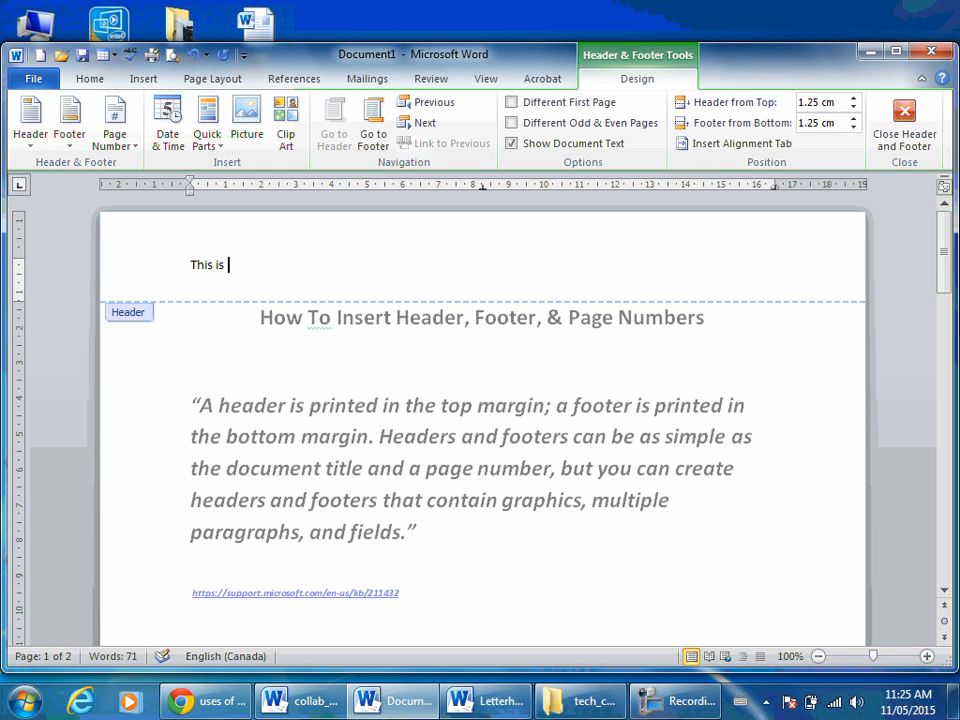
{"action": "type", "text": "how to insert a header"}
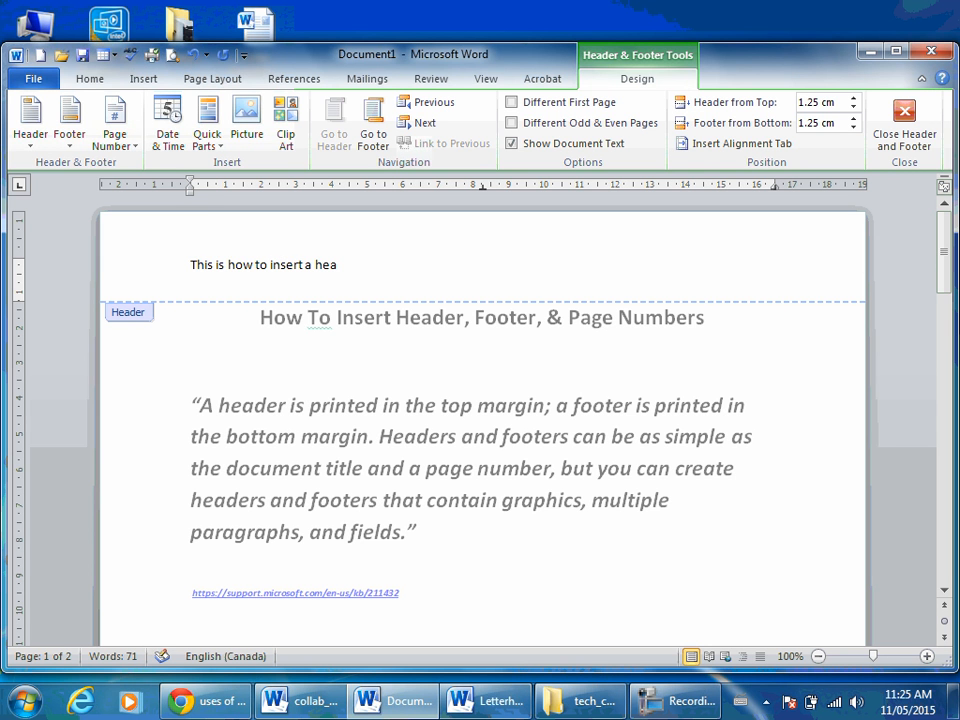
{"action": "double_click", "coordinate": [264, 384]}
Review the header on both pages, reopening it for editing from page 2 and returning to the body text.
{"action": "scroll", "coordinate": [352, 388], "scroll_direction": "up", "scroll_amount": 20}
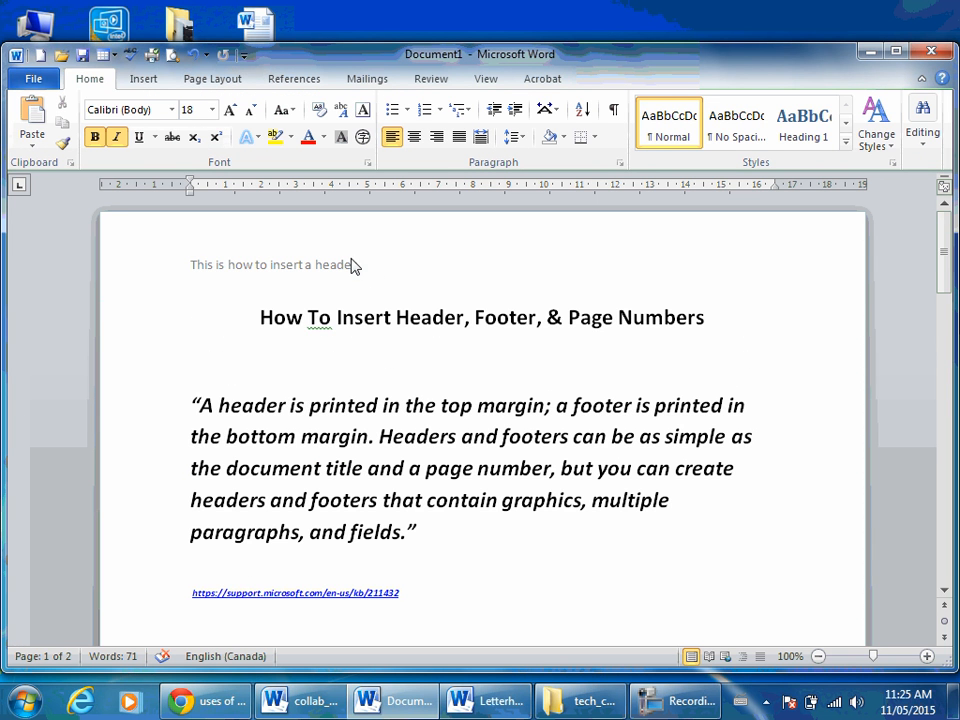
{"action": "scroll", "coordinate": [365, 290], "scroll_direction": "down", "scroll_amount": 20}
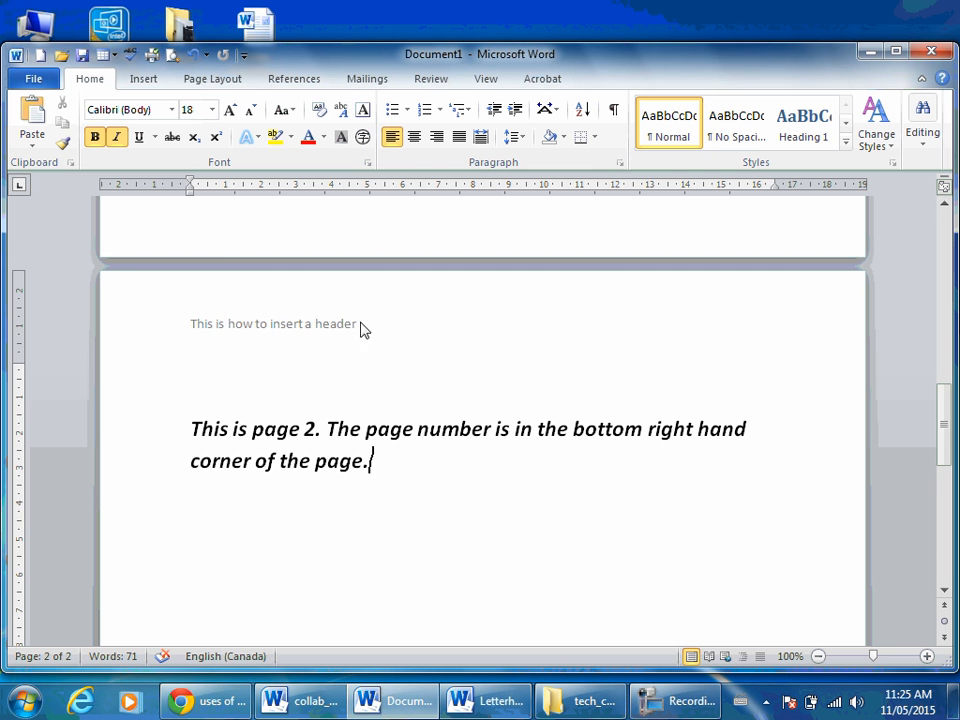
{"action": "scroll", "coordinate": [405, 443], "scroll_direction": "down", "scroll_amount": 5}
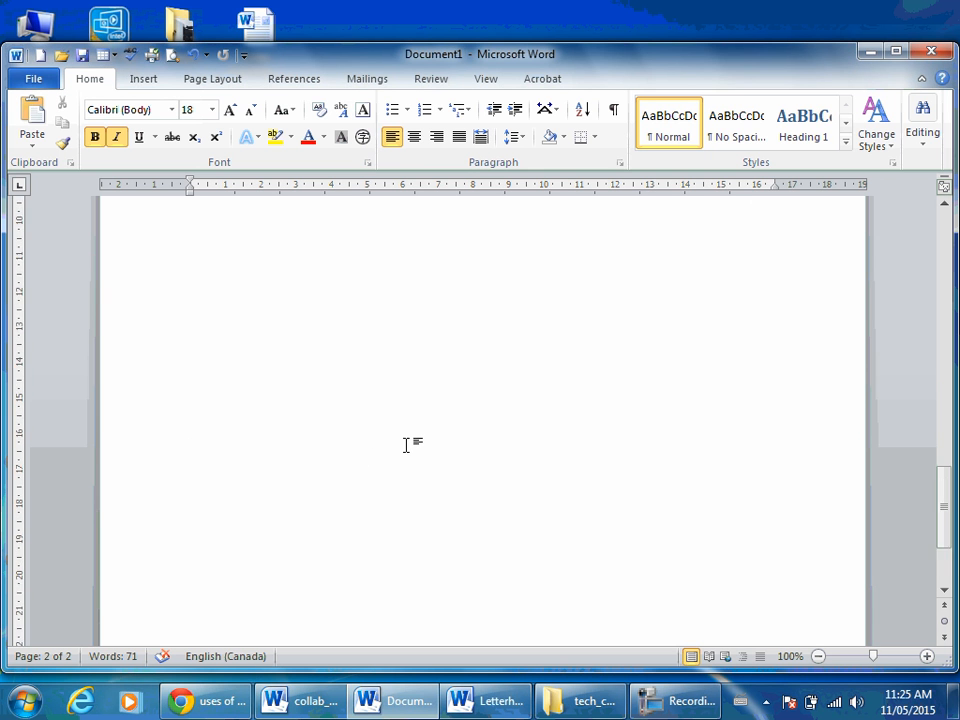
{"action": "scroll", "coordinate": [405, 443], "scroll_direction": "up", "scroll_amount": 10}
{"action": "scroll", "coordinate": [415, 429], "scroll_direction": "up", "scroll_amount": 3}
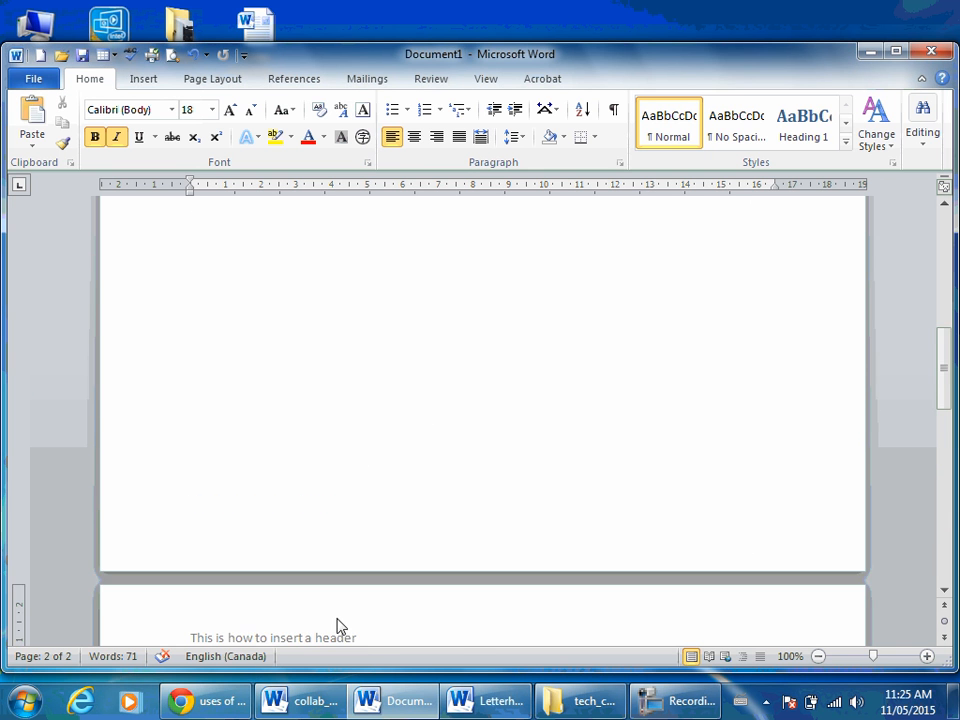
{"action": "scroll", "coordinate": [339, 626], "scroll_direction": "down", "scroll_amount": 3}
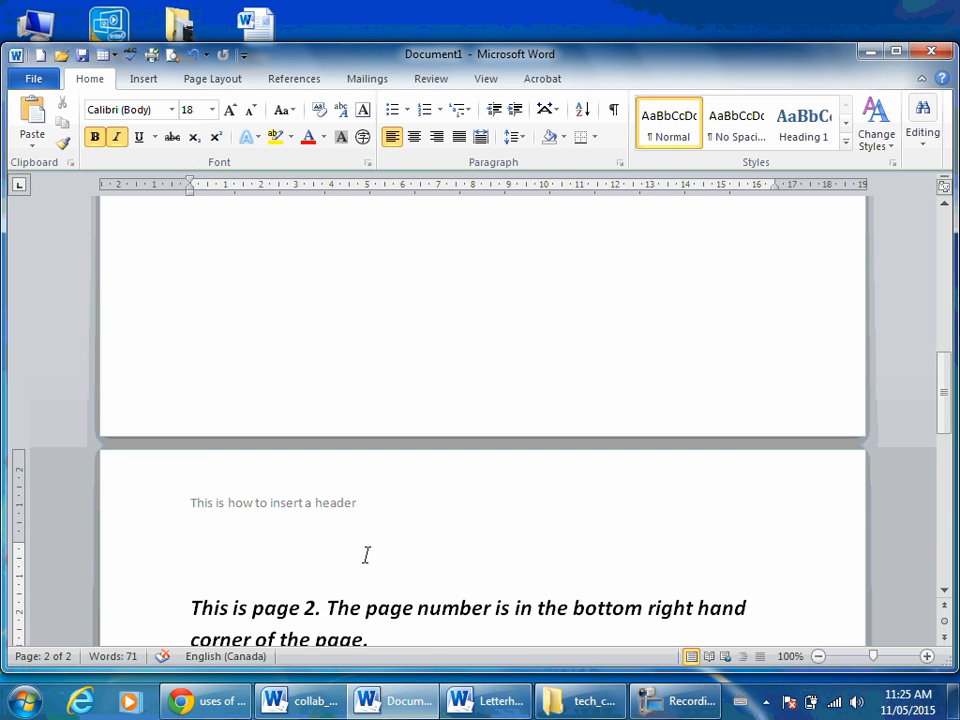
{"action": "double_click", "coordinate": [232, 506]}
{"action": "scroll", "coordinate": [380, 493], "scroll_direction": "up", "scroll_amount": 15}
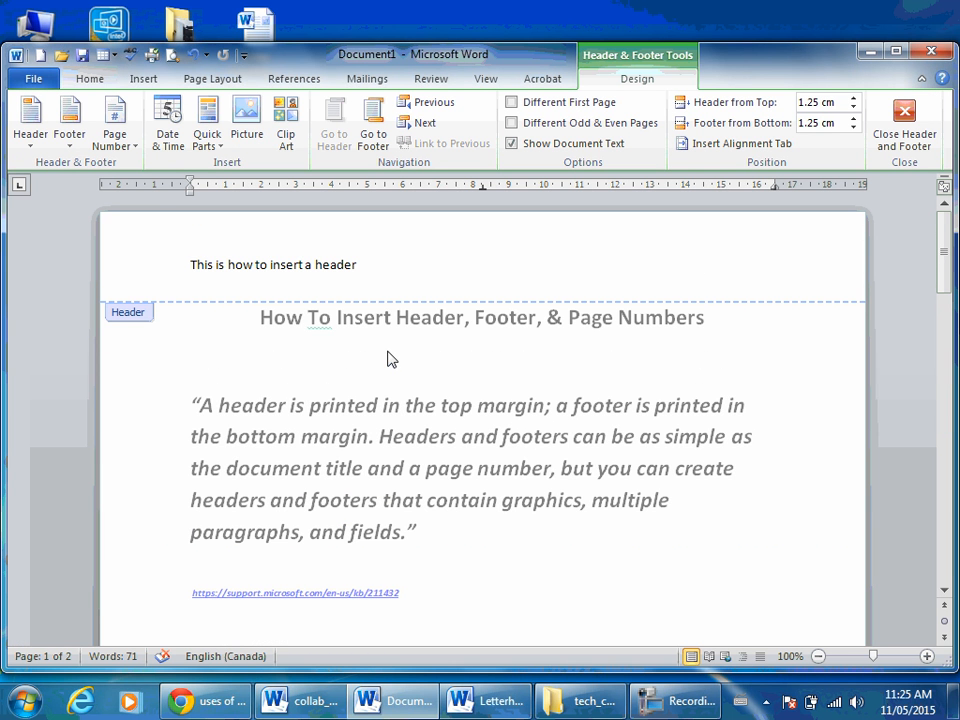
{"action": "double_click", "coordinate": [390, 360]}
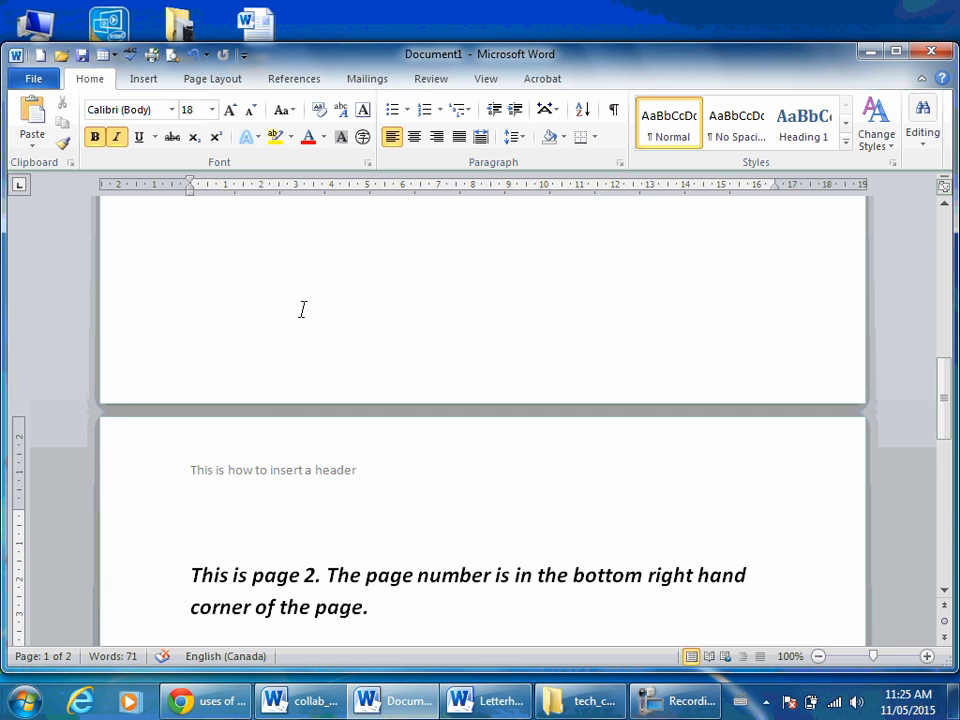
Insert a footer using the built-in Alphabet design with its automatic page number.
{"action": "scroll", "coordinate": [343, 283], "scroll_direction": "up", "scroll_amount": 10}
{"action": "left_click", "coordinate": [464, 483]}
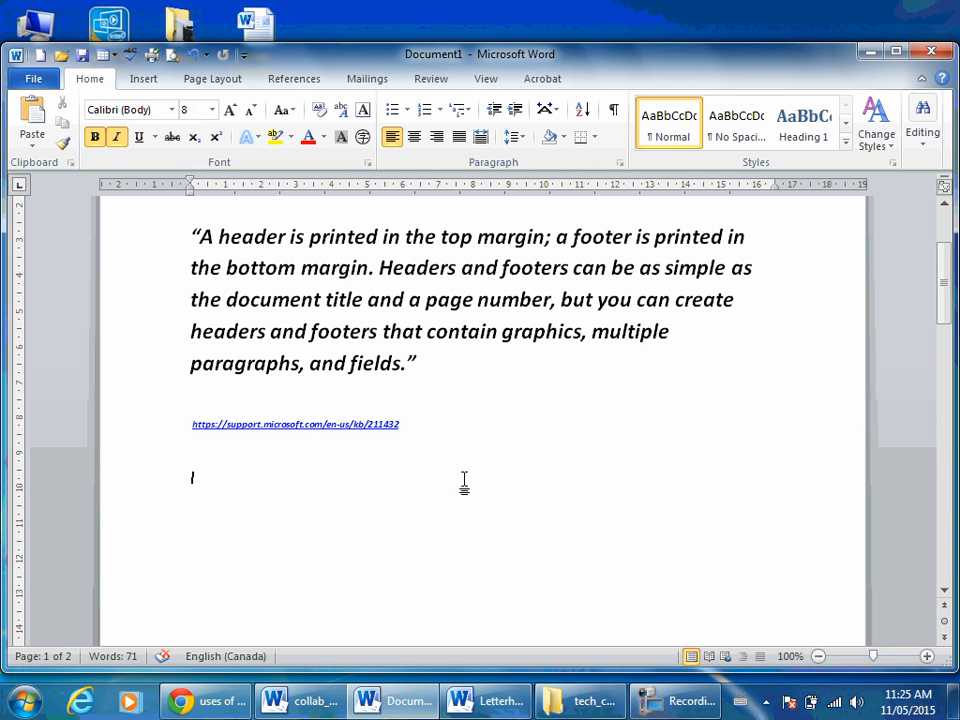
{"action": "left_click", "coordinate": [143, 80]}
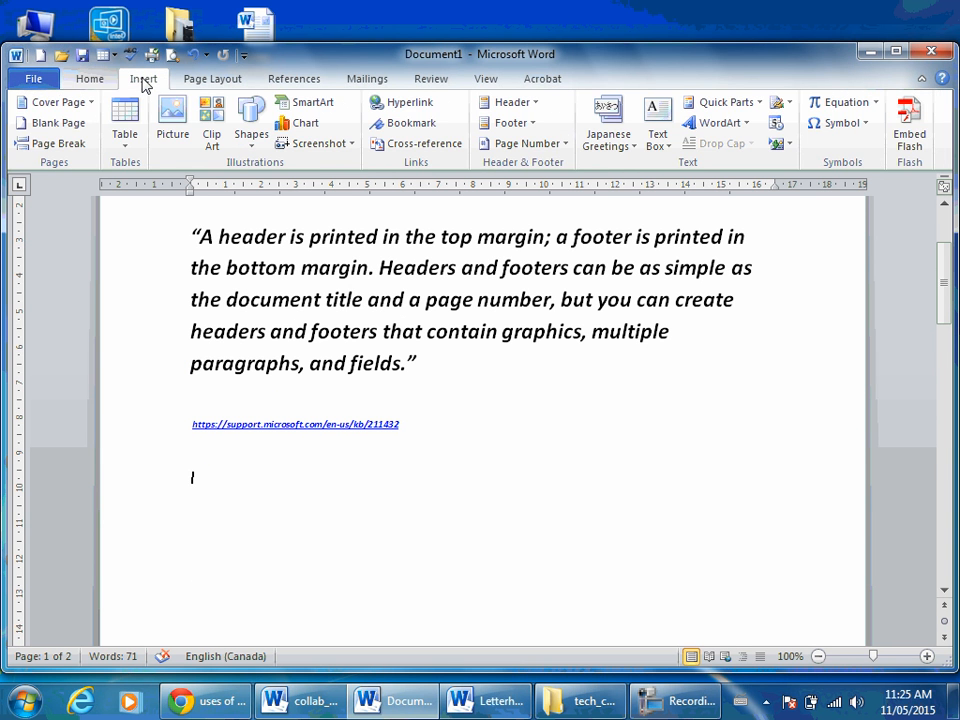
{"action": "left_click", "coordinate": [509, 123]}
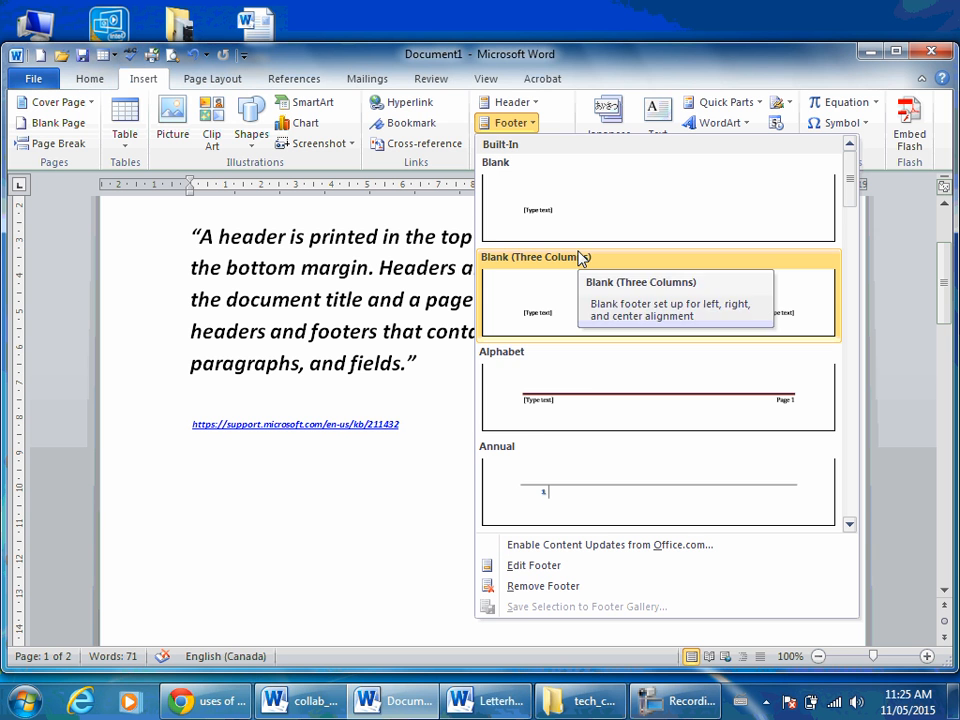
{"action": "left_click", "coordinate": [585, 409]}
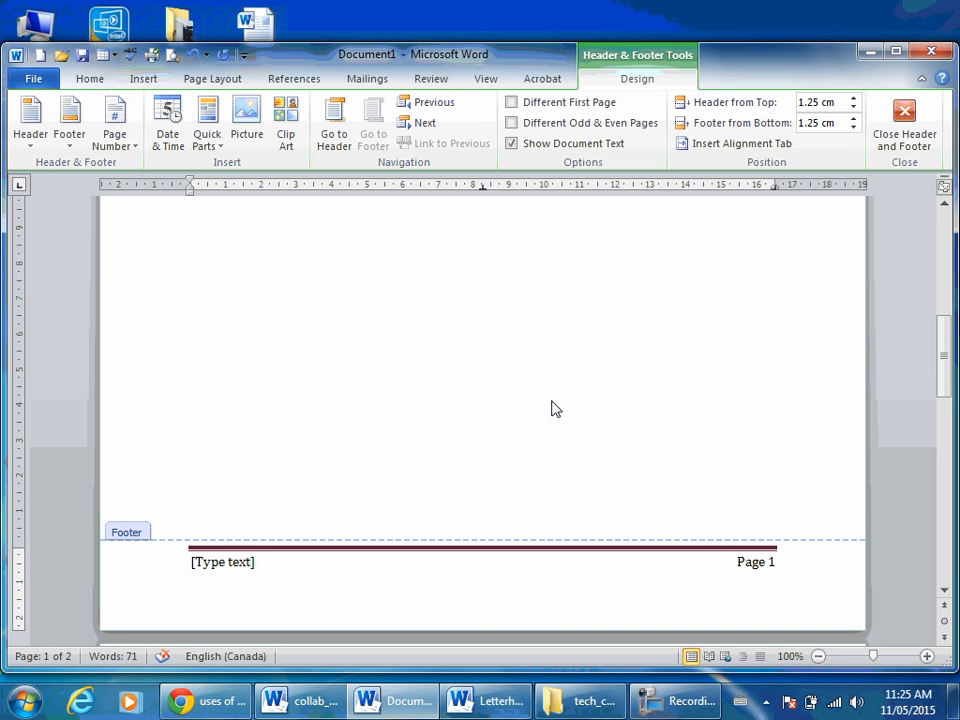
Replace the footer placeholder text with "This is our footer" and return to the document body.
{"action": "left_click", "coordinate": [237, 566]}
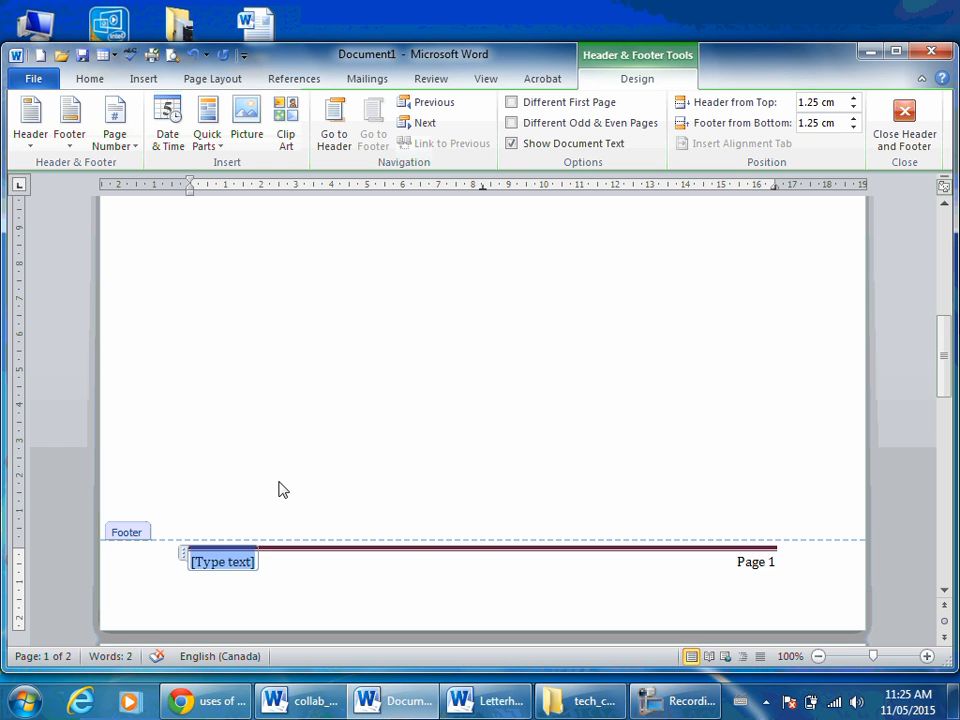
{"action": "type", "text": "This iis"}
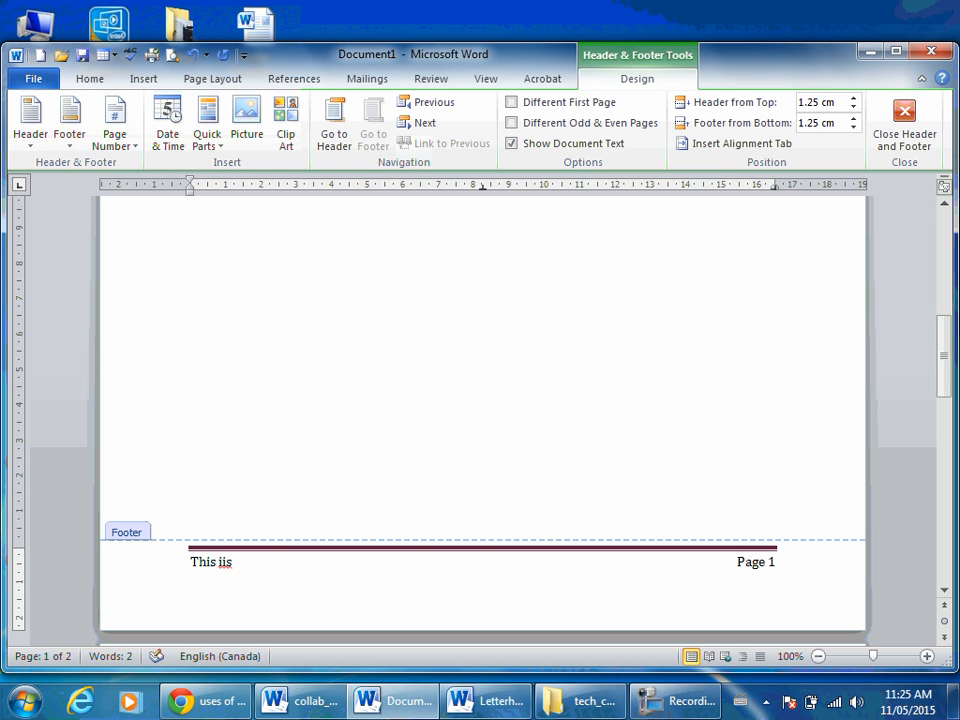
{"action": "key", "text": "BackSpace"}
{"action": "key", "text": "BackSpace"}
{"action": "type", "text": "s our"}
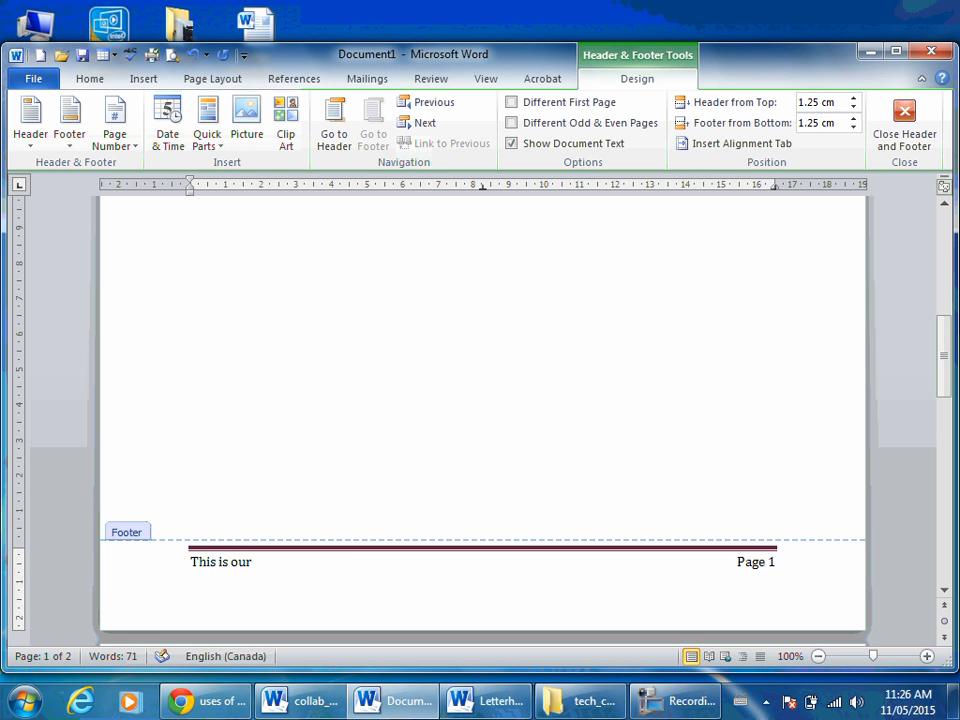
{"action": "type", "text": " footer"}
{"action": "double_click", "coordinate": [381, 366]}
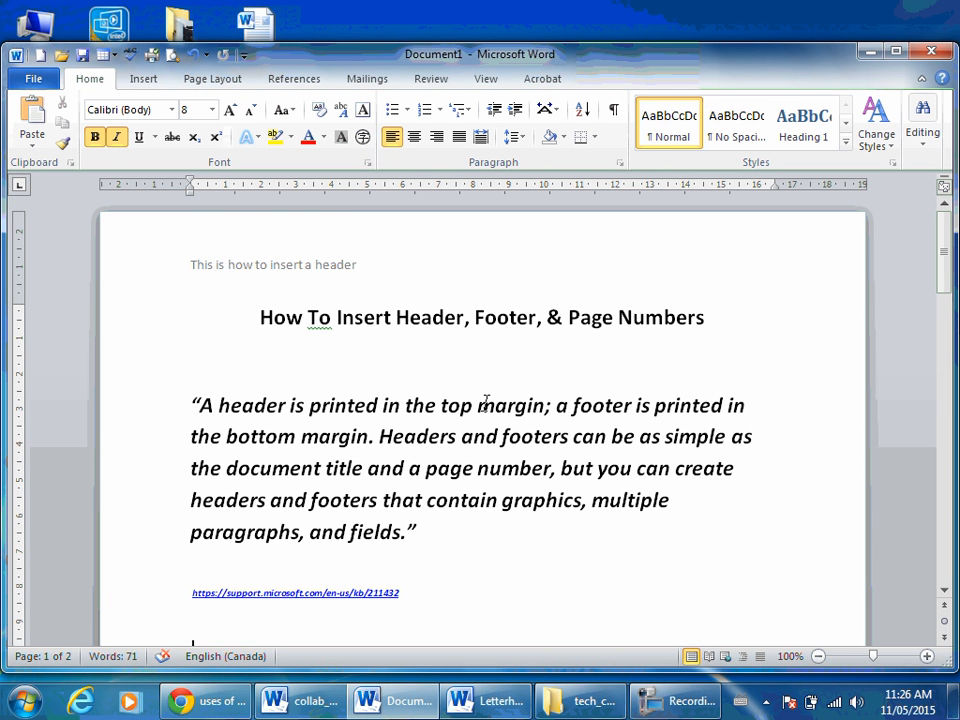
Check the footer text and page numbering at the end of both pages.
{"action": "scroll", "coordinate": [399, 407], "scroll_direction": "down", "scroll_amount": 5}
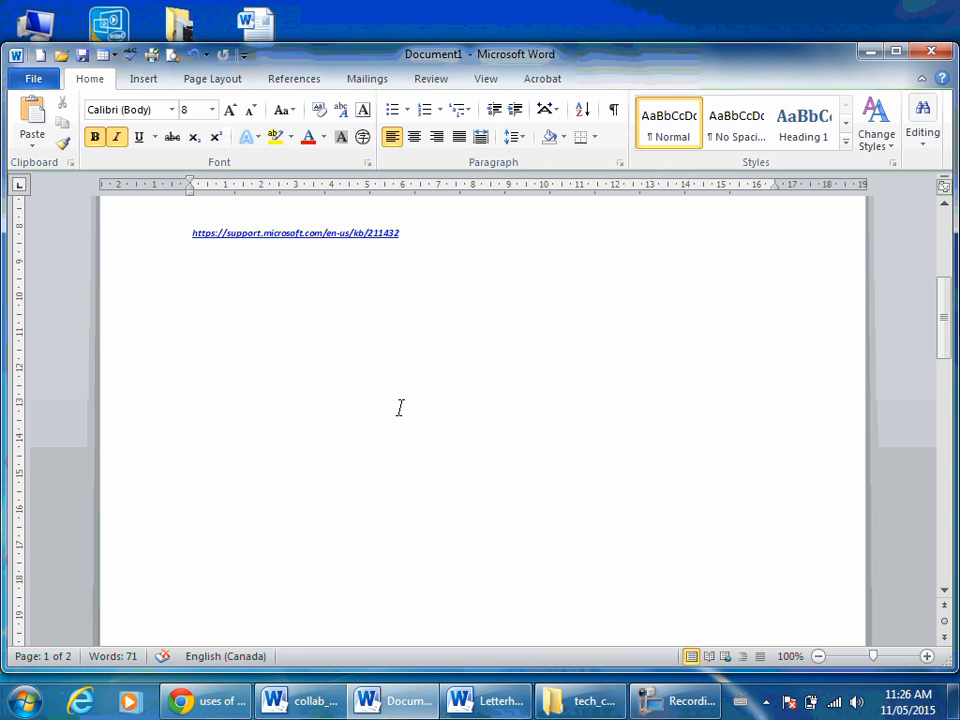
{"action": "scroll", "coordinate": [399, 407], "scroll_direction": "down", "scroll_amount": 3}
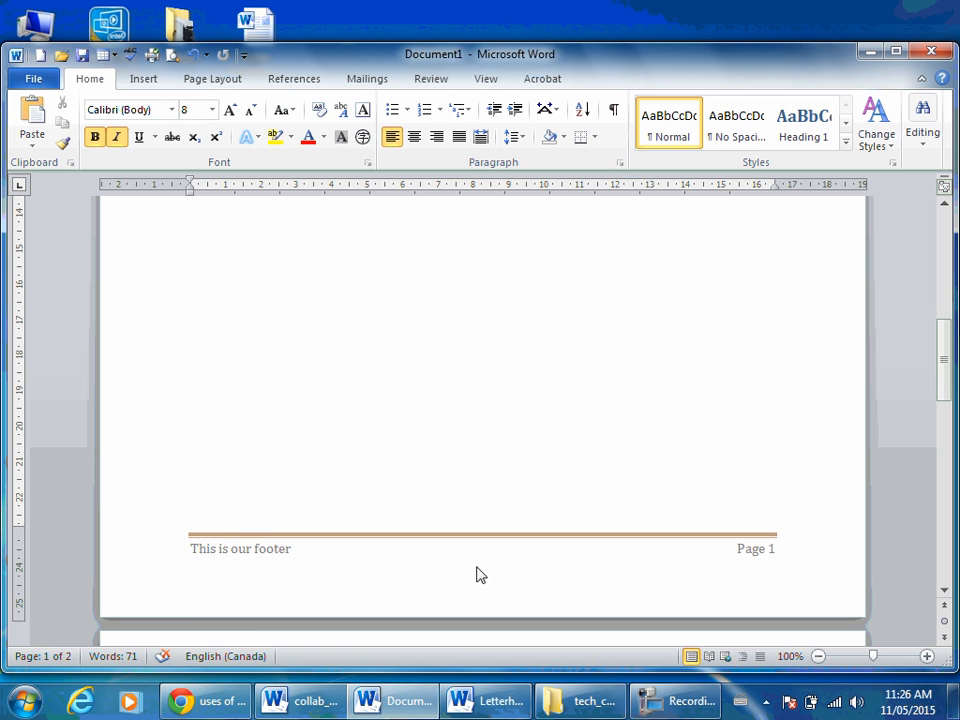
{"action": "scroll", "coordinate": [620, 550], "scroll_direction": "down", "scroll_amount": 6}
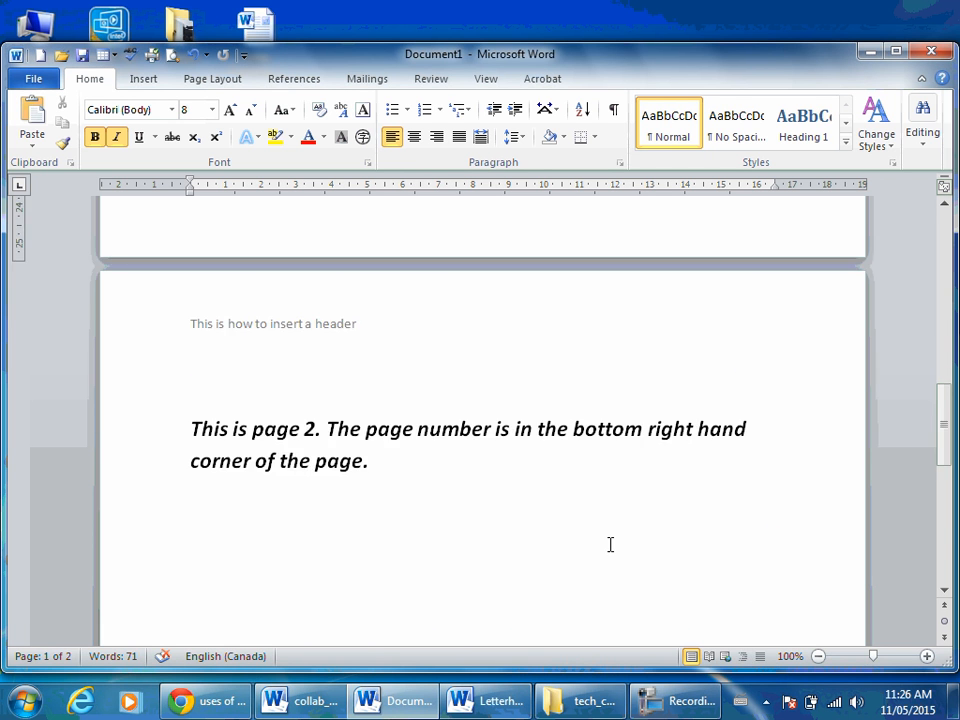
{"action": "scroll", "coordinate": [610, 544], "scroll_direction": "down", "scroll_amount": 10}
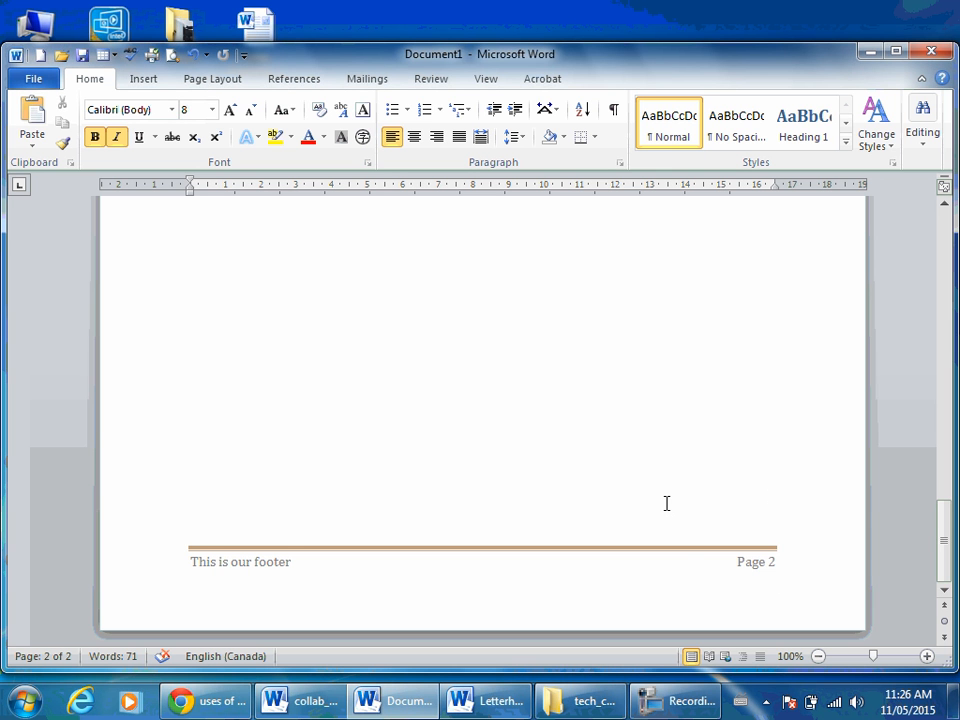
{"action": "scroll", "coordinate": [666, 503], "scroll_direction": "up", "scroll_amount": 15}
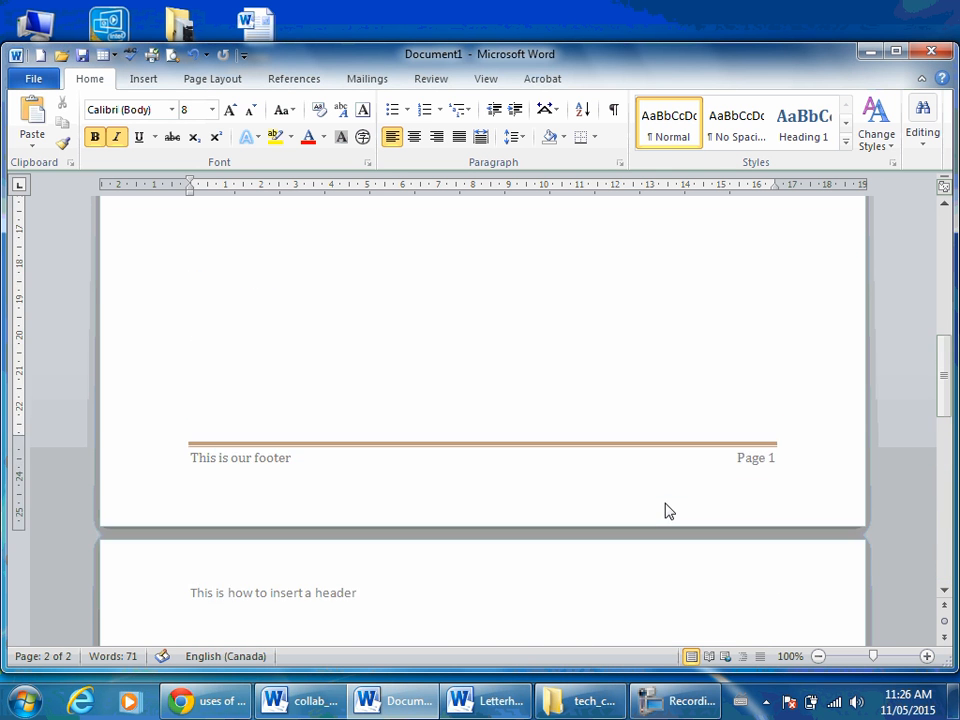
{"action": "scroll", "coordinate": [666, 503], "scroll_direction": "up", "scroll_amount": 4}
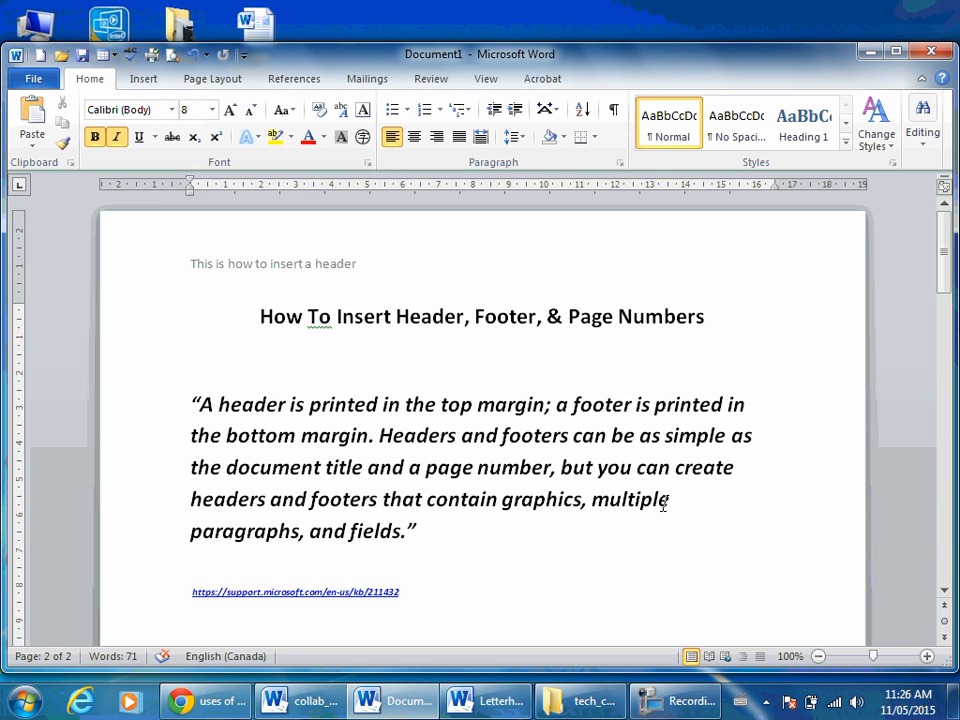
Look through the page number placement options for top of page, bottom of page and page margins without inserting any.
{"action": "left_click", "coordinate": [142, 80]}
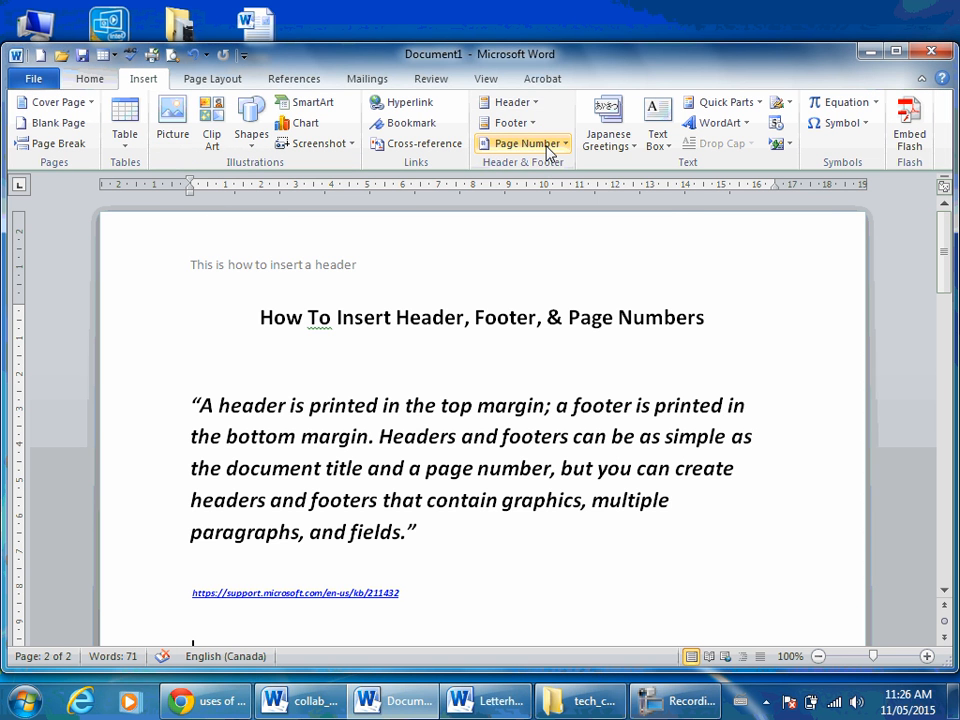
{"action": "left_click", "coordinate": [548, 148]}
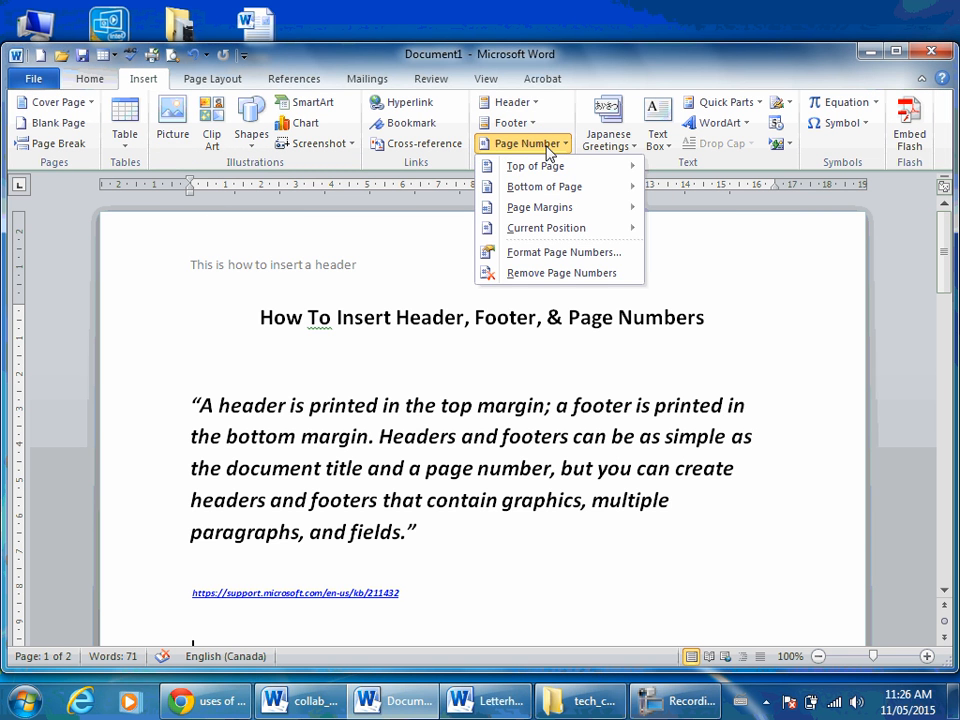
{"action": "mouse_move", "coordinate": [549, 167]}
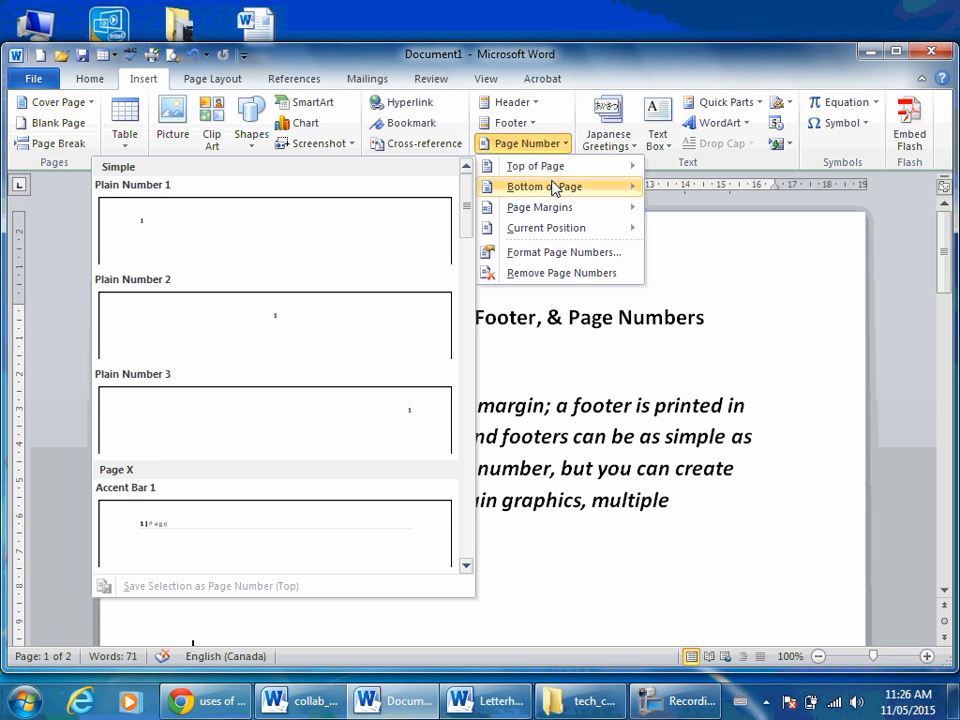
{"action": "mouse_move", "coordinate": [553, 210]}
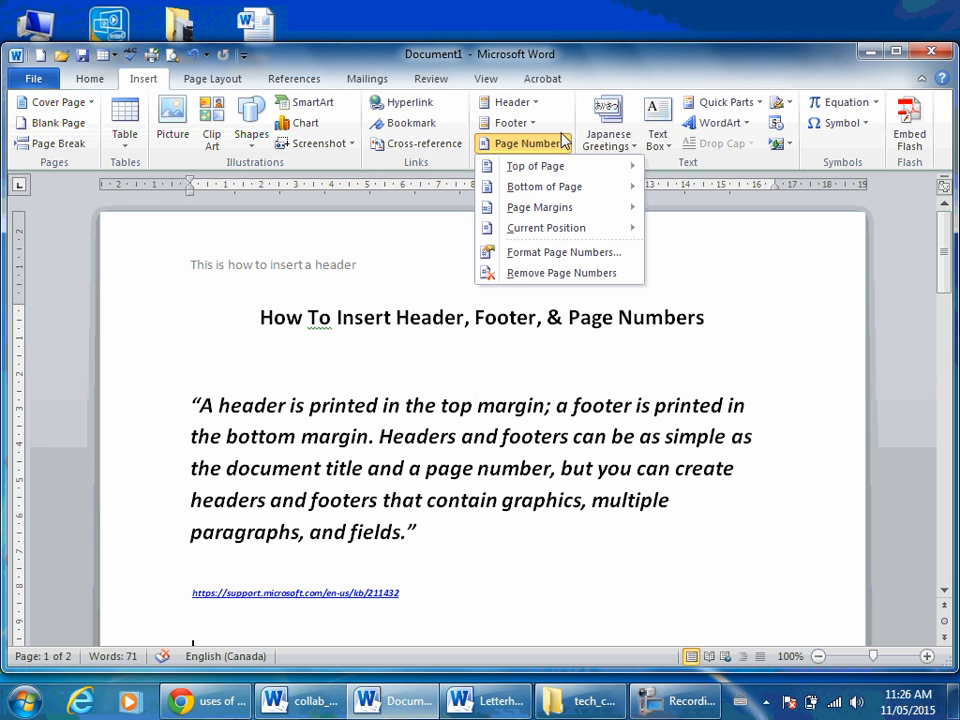
{"action": "left_click", "coordinate": [601, 67]}
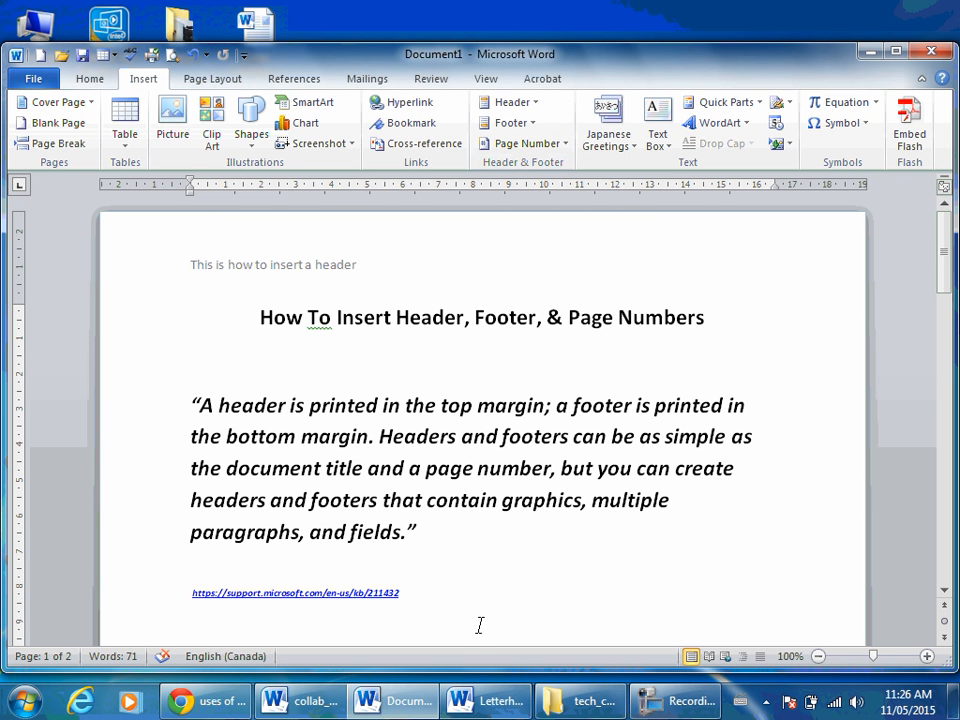
Switch to the "Letterhead - logo in corner.docx" document and copy the school letterhead text and logo from the body into the header.
{"action": "left_click", "coordinate": [487, 701]}
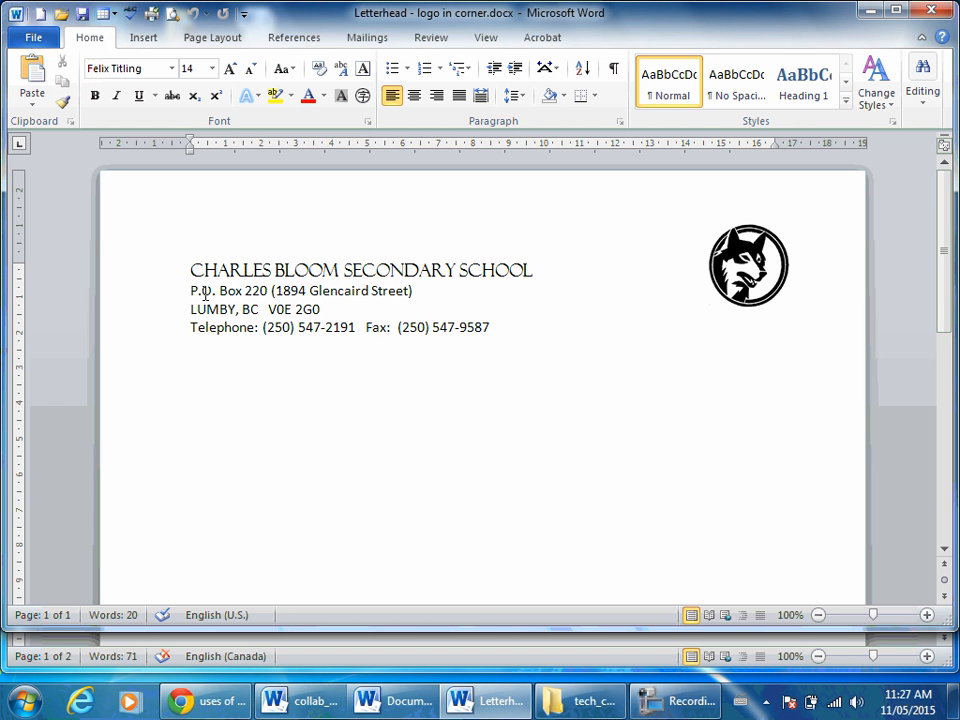
{"action": "left_click_drag", "start_coordinate": [190, 268], "coordinate": [604, 337]}
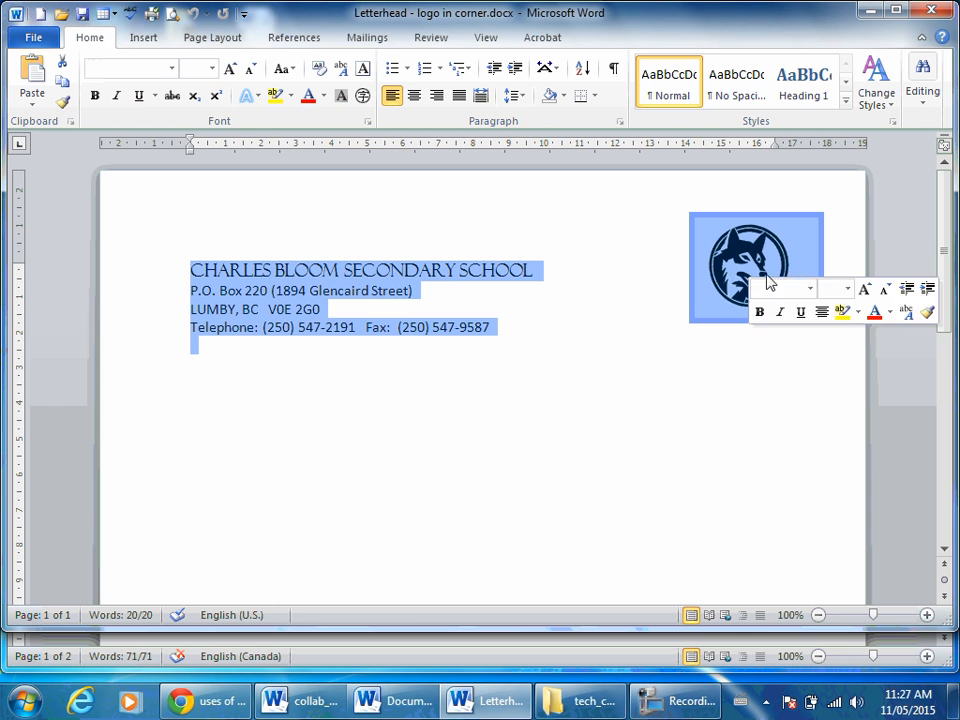
{"action": "right_click", "coordinate": [248, 301]}
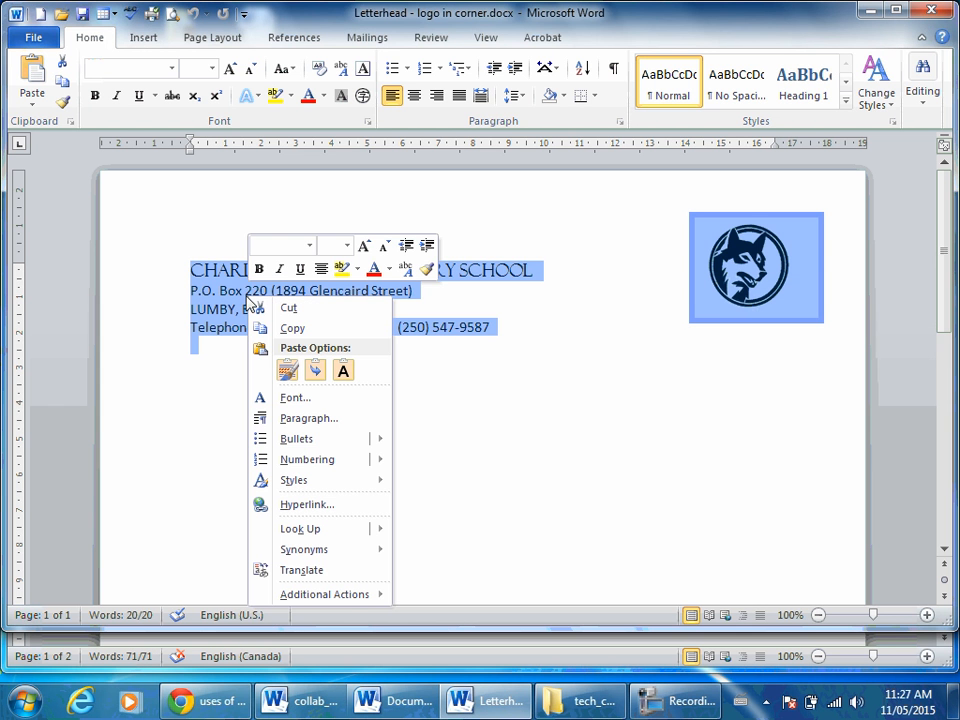
{"action": "left_click", "coordinate": [291, 330]}
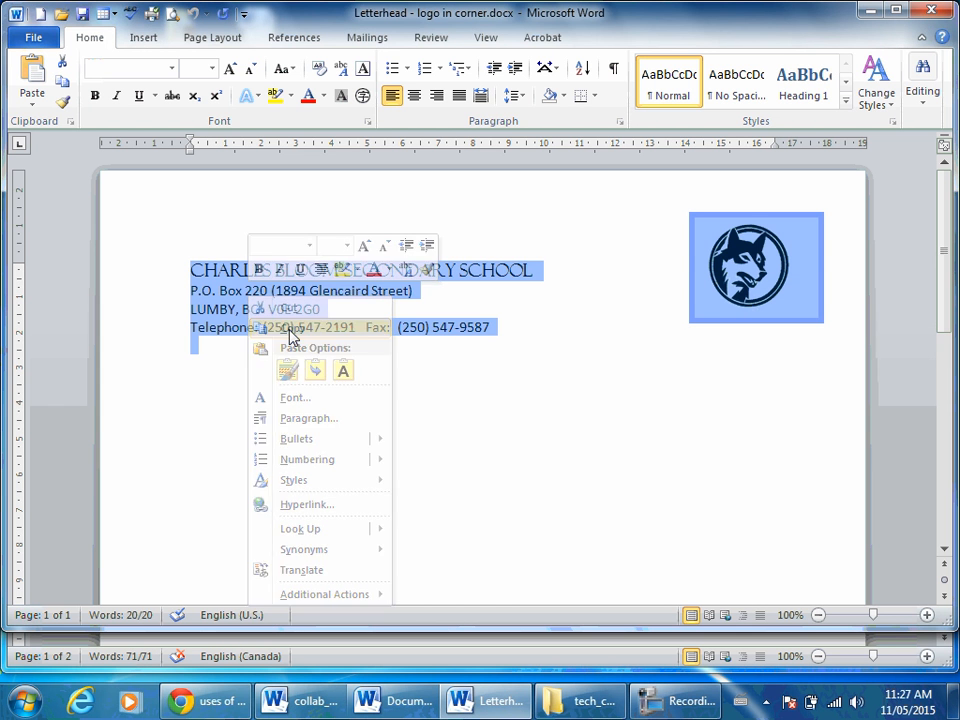
{"action": "double_click", "coordinate": [281, 199]}
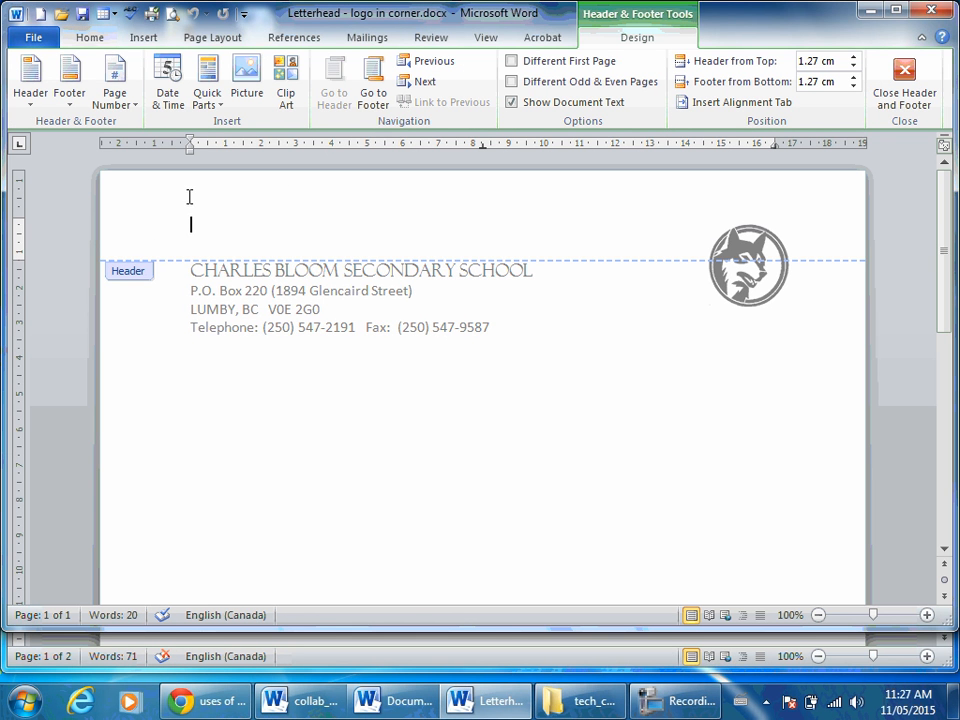
{"action": "right_click", "coordinate": [190, 228]}
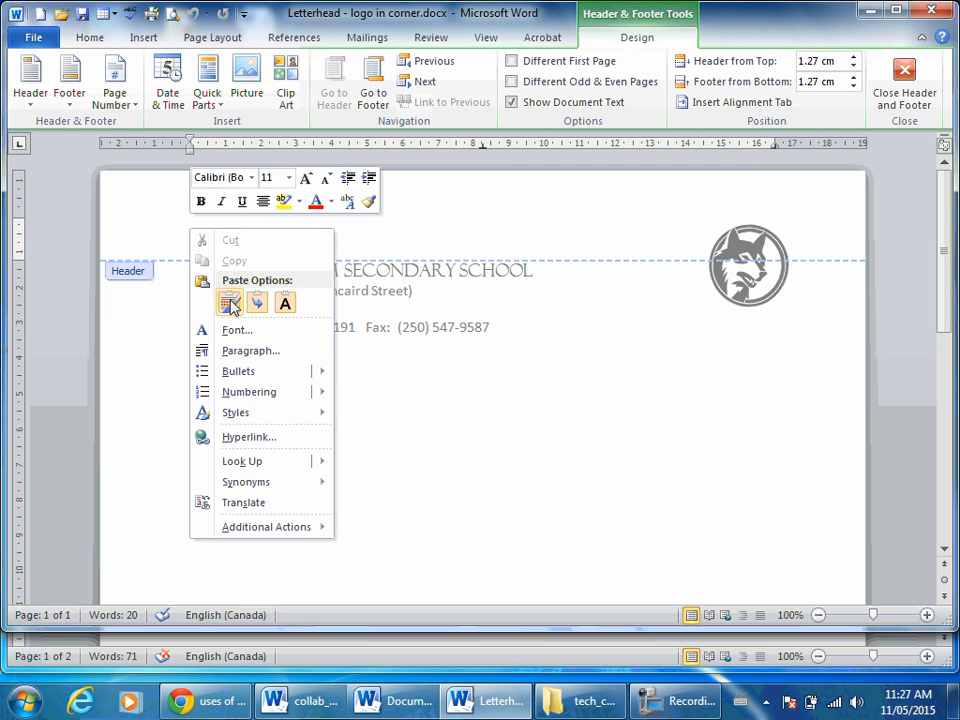
{"action": "left_click", "coordinate": [227, 301]}
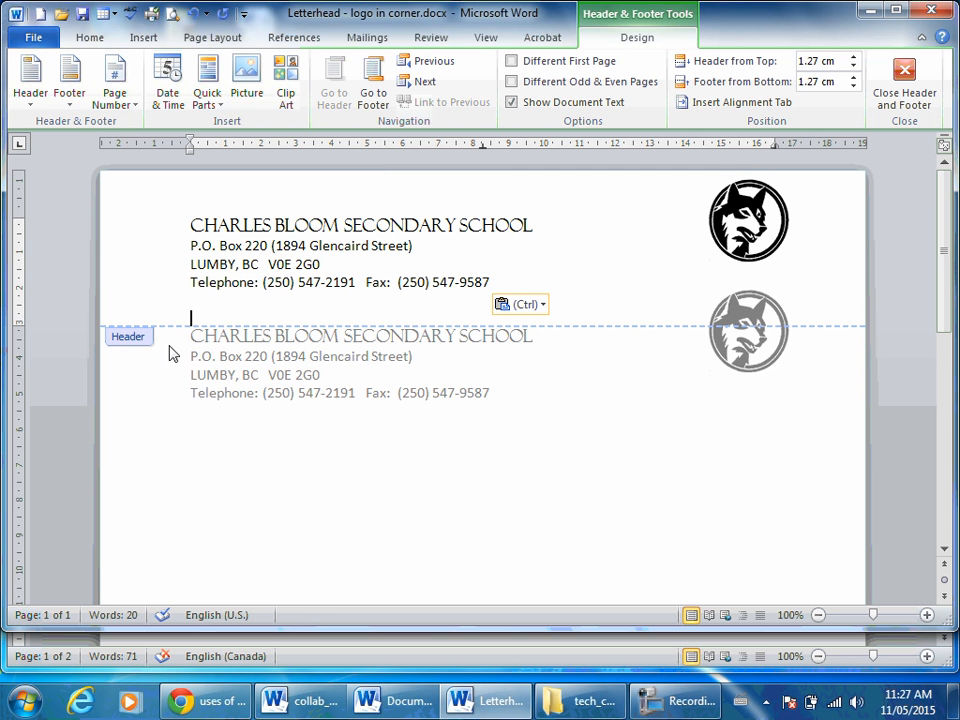
Return to the document body and delete the original letterhead text and logo there.
{"action": "double_click", "coordinate": [212, 411]}
{"action": "left_click_drag", "start_coordinate": [185, 330], "coordinate": [671, 439]}
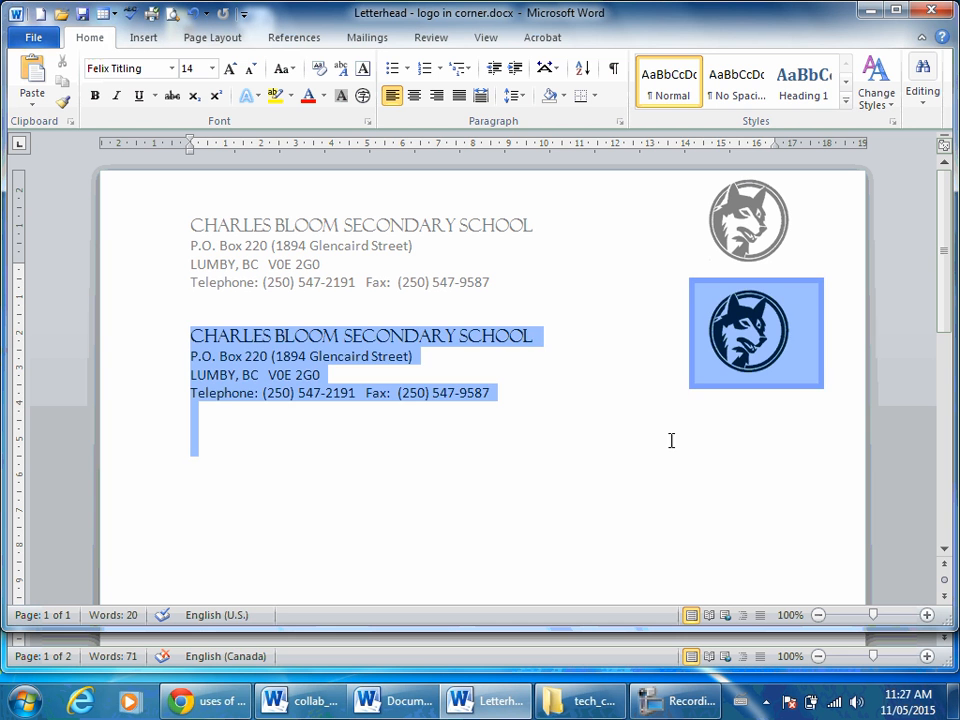
{"action": "key", "text": "Delete"}
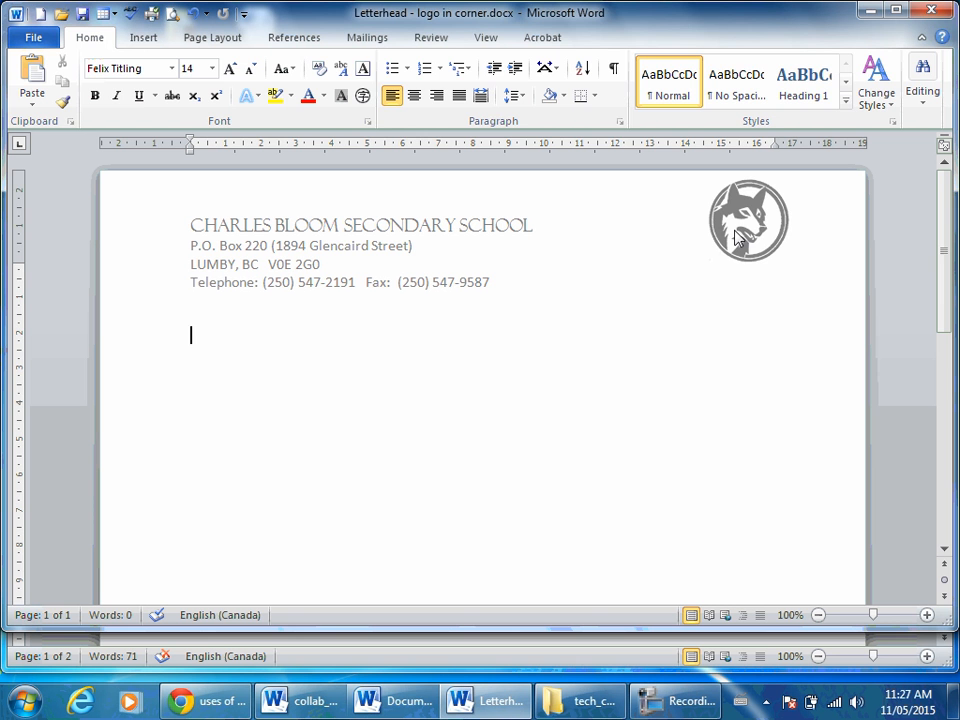
Reopen the header for editing and resize the wolf logo to slightly larger than its original size.
{"action": "double_click", "coordinate": [722, 252]}
{"action": "left_click", "coordinate": [722, 252]}
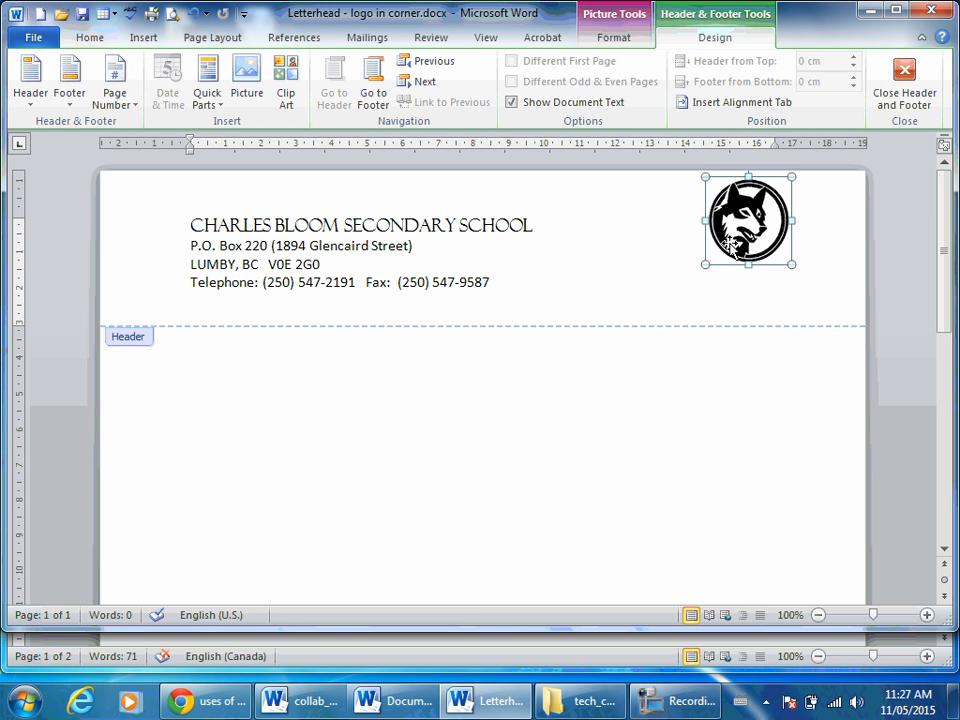
{"action": "left_click_drag", "start_coordinate": [735, 250], "coordinate": [656, 317]}
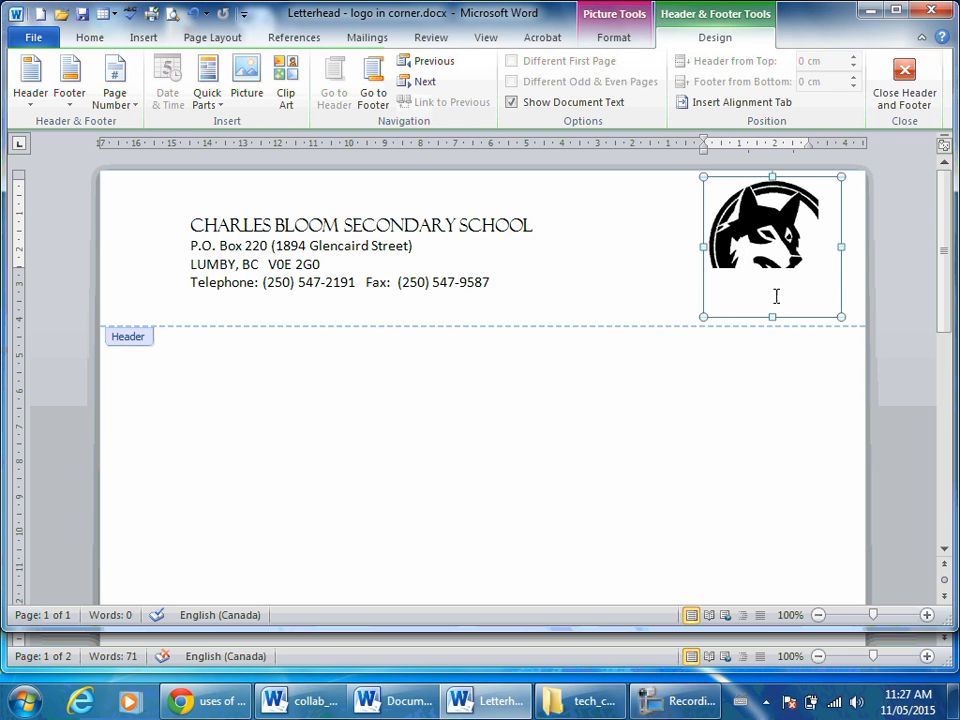
{"action": "left_click_drag", "start_coordinate": [840, 317], "coordinate": [798, 272]}
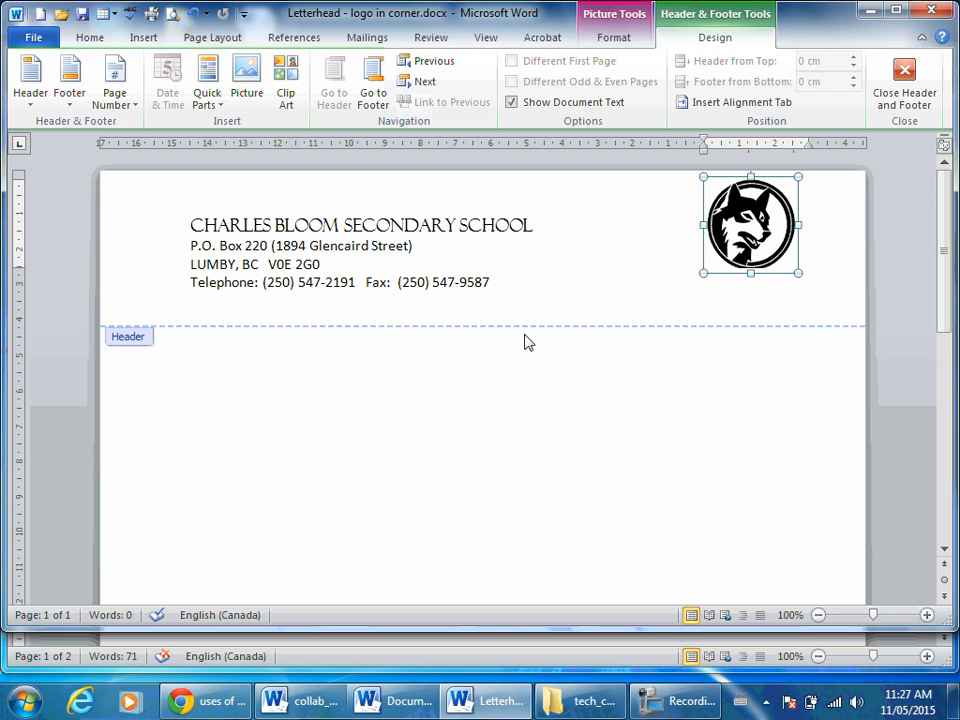